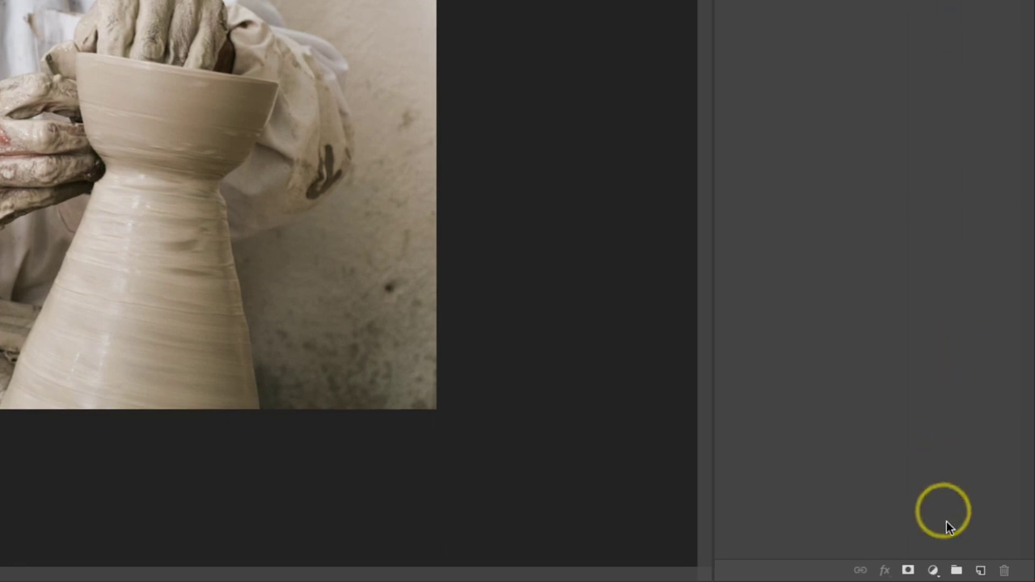
Step: Add Layer 1 above the pottery photo and fill it with 50% Gray
{"action": "left_click", "coordinate": [984, 569]}
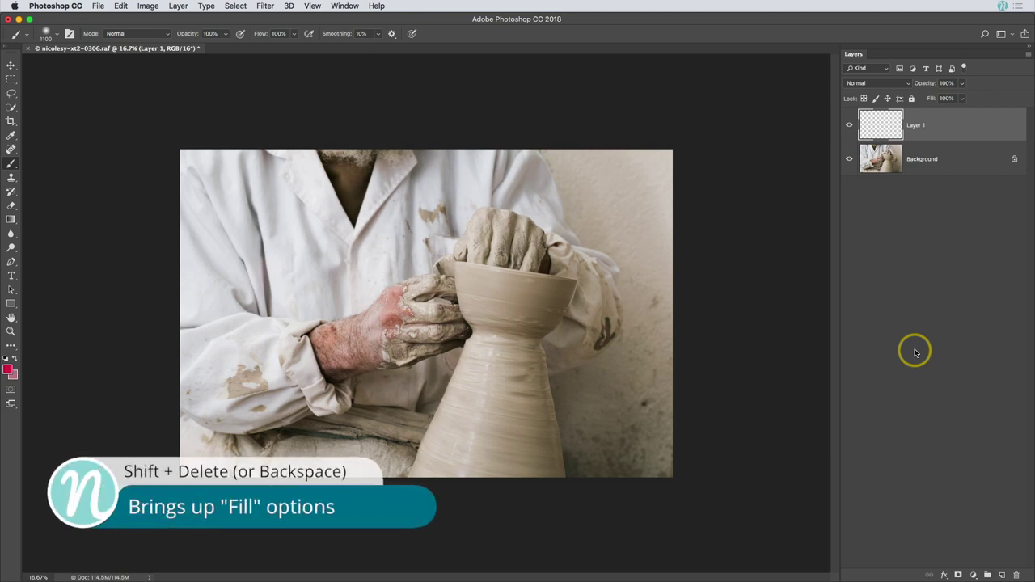
{"action": "key", "text": "shift+BackSpace"}
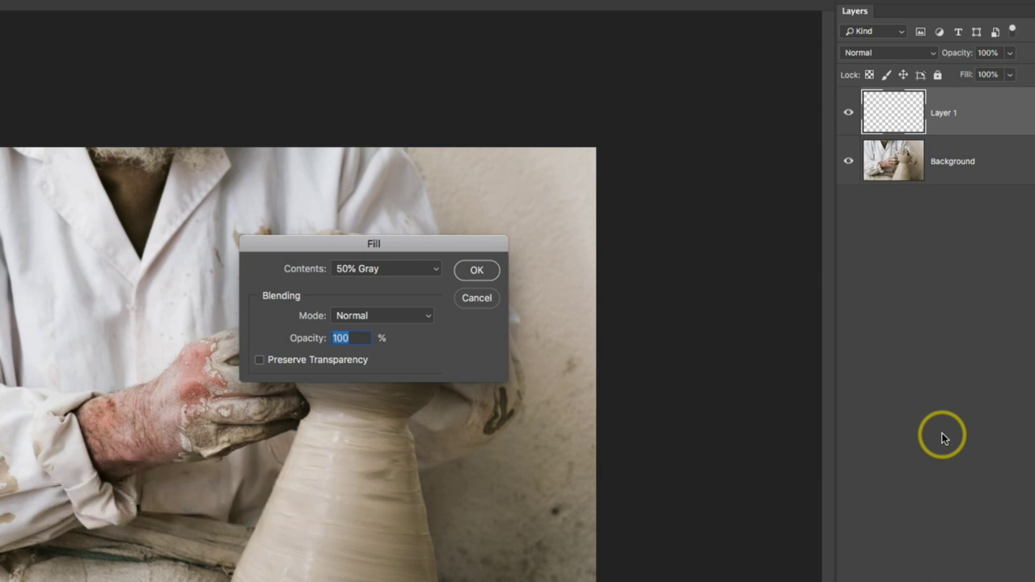
{"action": "left_click", "coordinate": [435, 271]}
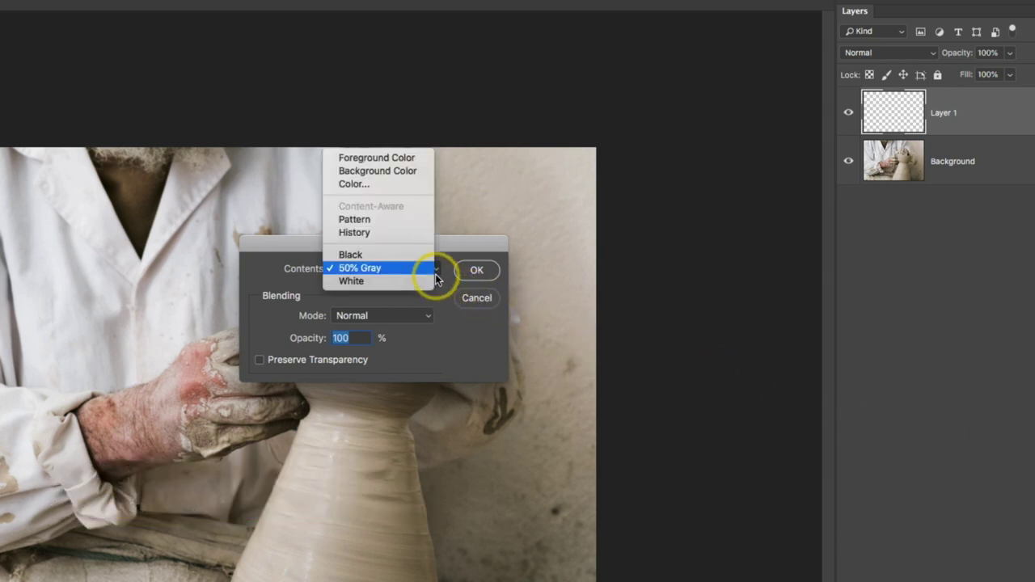
{"action": "left_click", "coordinate": [435, 274]}
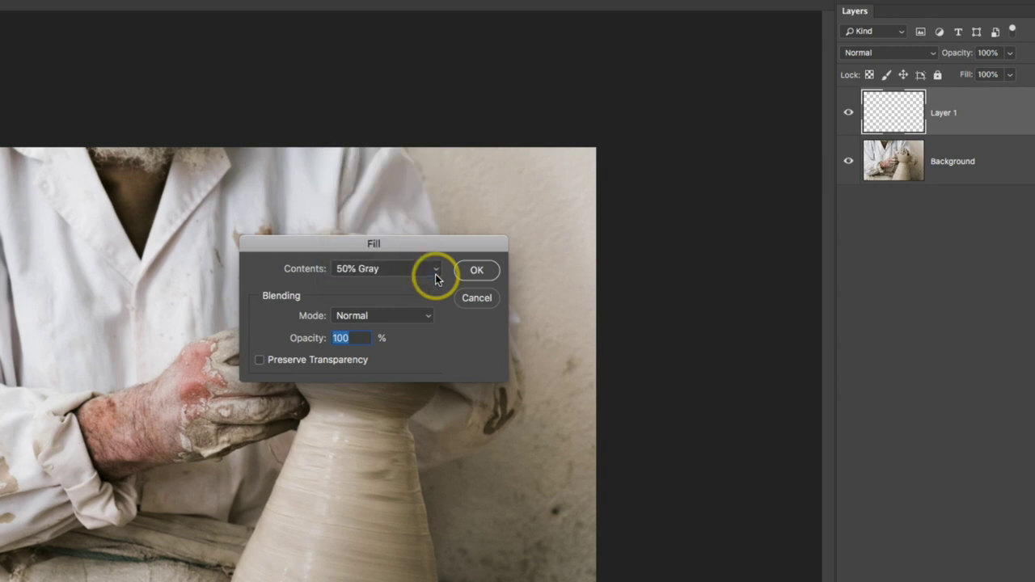
{"action": "left_click", "coordinate": [476, 270]}
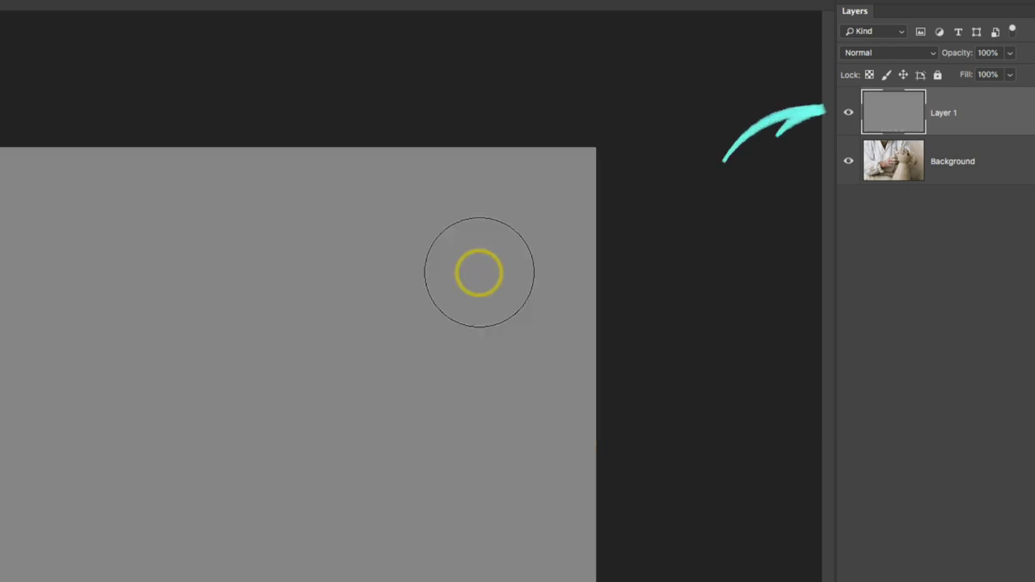
Step: Set Layer 1's blend mode to Overlay, then hide and show it to compare with the photo
{"action": "left_click", "coordinate": [922, 59]}
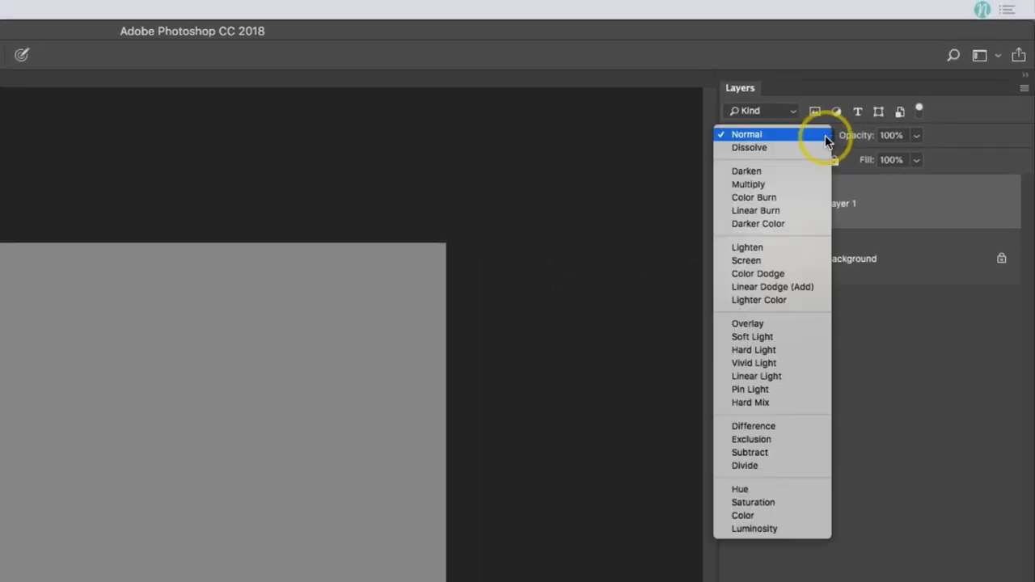
{"action": "left_click", "coordinate": [795, 323]}
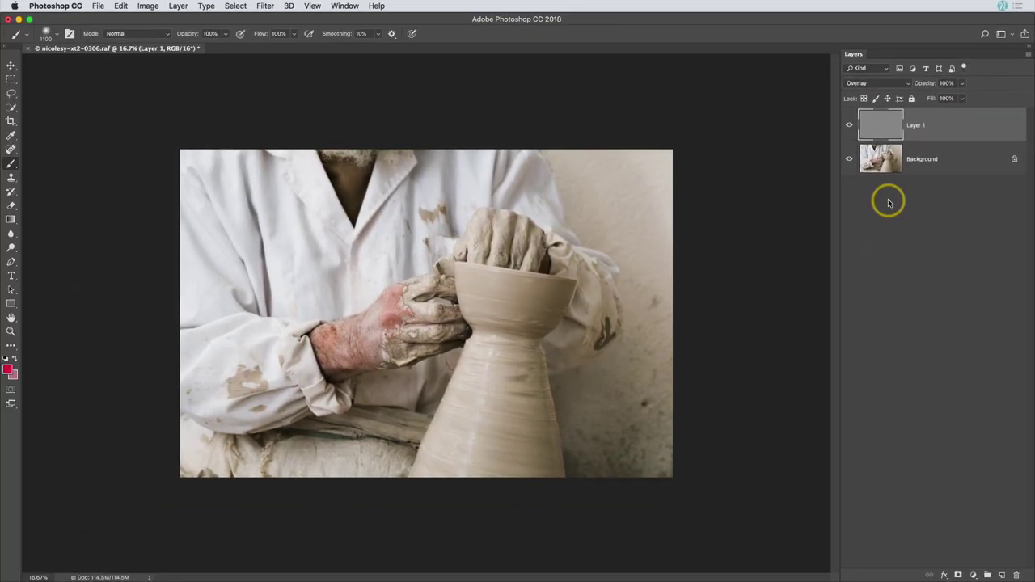
{"action": "left_click", "coordinate": [849, 127]}
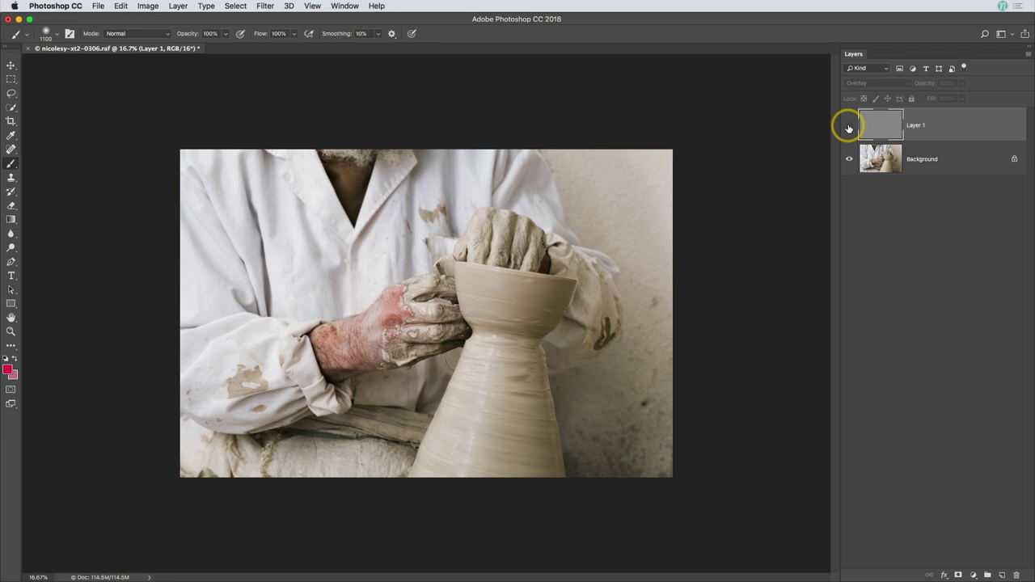
{"action": "left_click", "coordinate": [849, 127]}
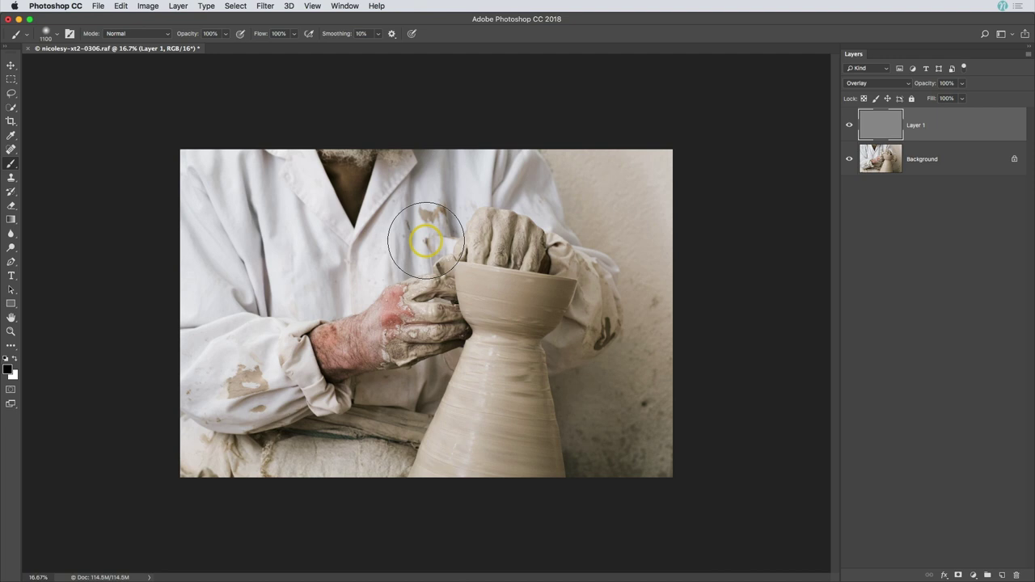
{"action": "mouse_move", "coordinate": [426, 241]}
{"action": "left_mouse_down"}
{"action": "mouse_move", "coordinate": [535, 232]}
{"action": "mouse_move", "coordinate": [571, 283]}
{"action": "mouse_move", "coordinate": [462, 365]}
{"action": "mouse_move", "coordinate": [386, 337]}
{"action": "mouse_move", "coordinate": [419, 266]}
{"action": "mouse_move", "coordinate": [469, 297]}
{"action": "mouse_move", "coordinate": [527, 304]}
{"action": "mouse_move", "coordinate": [505, 269]}
{"action": "mouse_move", "coordinate": [442, 327]}
{"action": "left_mouse_up"}
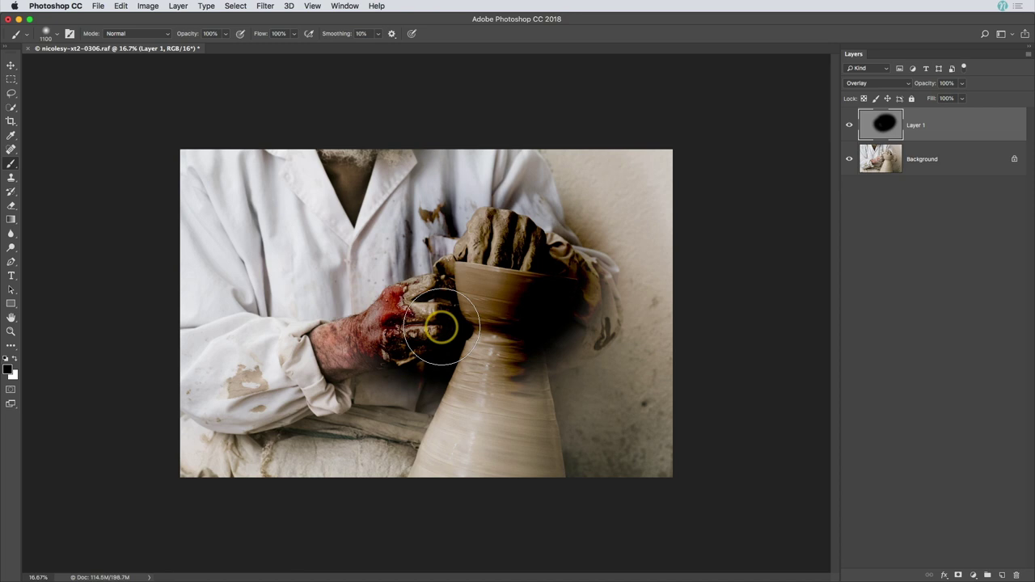
{"action": "key", "text": "super+z"}
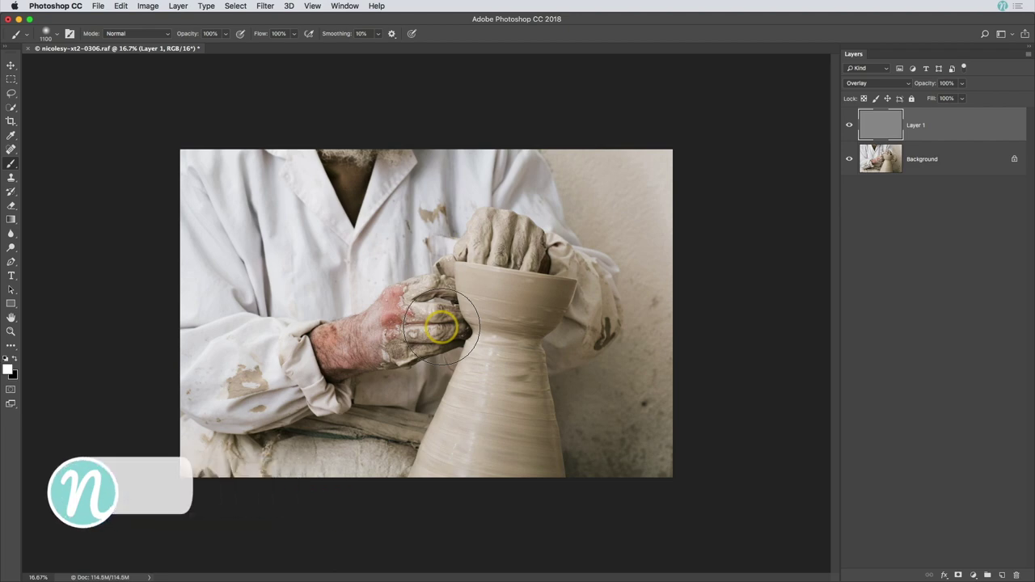
{"action": "key", "text": "x"}
{"action": "mouse_move", "coordinate": [441, 326]}
{"action": "left_mouse_down"}
{"action": "mouse_move", "coordinate": [427, 271]}
{"action": "mouse_move", "coordinate": [511, 247]}
{"action": "mouse_move", "coordinate": [484, 283]}
{"action": "mouse_move", "coordinate": [389, 301]}
{"action": "mouse_move", "coordinate": [466, 370]}
{"action": "mouse_move", "coordinate": [571, 318]}
{"action": "mouse_move", "coordinate": [493, 289]}
{"action": "mouse_move", "coordinate": [531, 326]}
{"action": "left_mouse_up"}
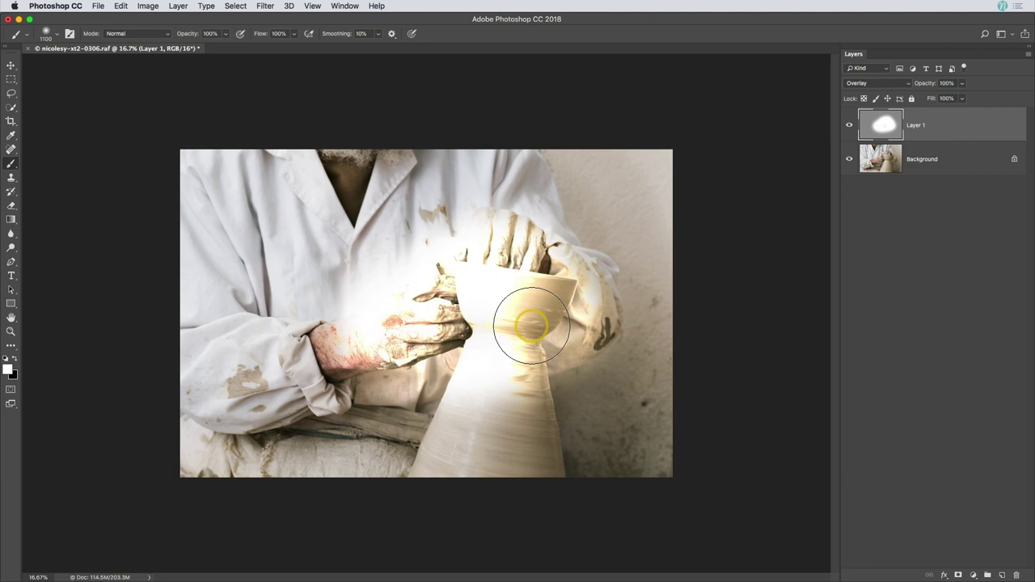
{"action": "key", "text": "super+z"}
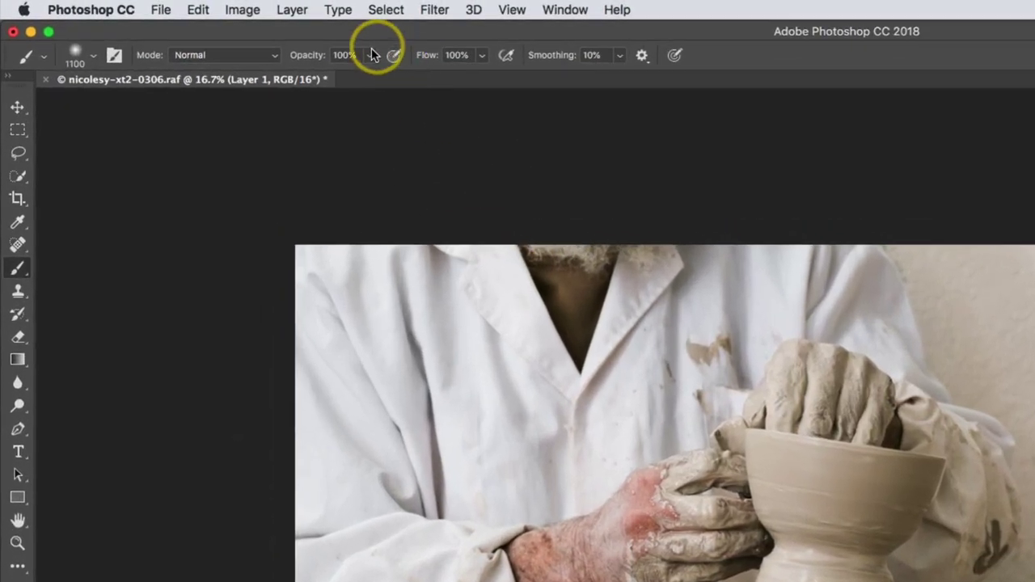
Step: Set the brush opacity to 10%, after trying 22% and 42% on the slider
{"action": "left_click", "coordinate": [226, 33]}
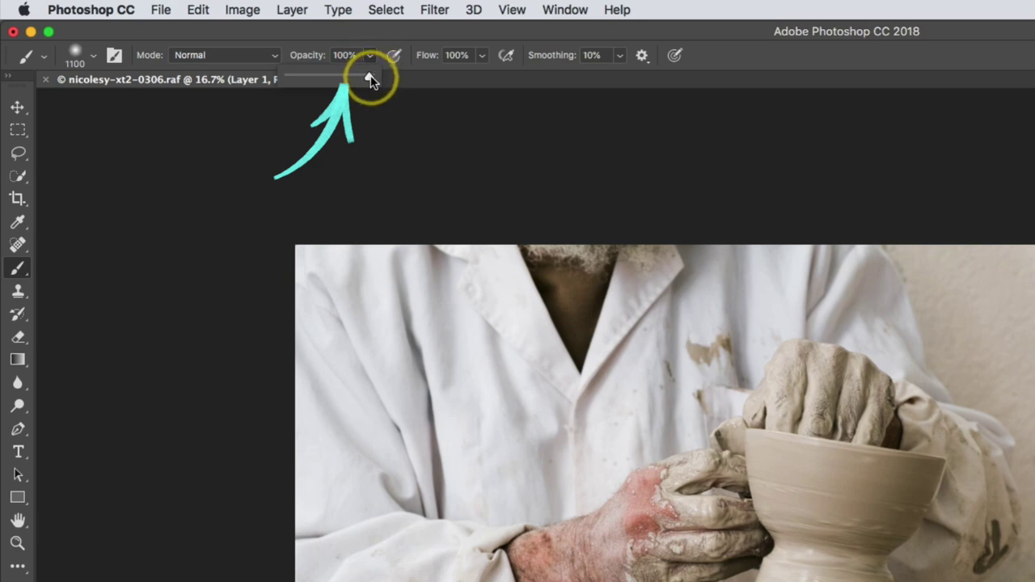
{"action": "mouse_move", "coordinate": [369, 79]}
{"action": "left_mouse_down"}
{"action": "mouse_move", "coordinate": [307, 82]}
{"action": "mouse_move", "coordinate": [324, 81]}
{"action": "left_mouse_up"}
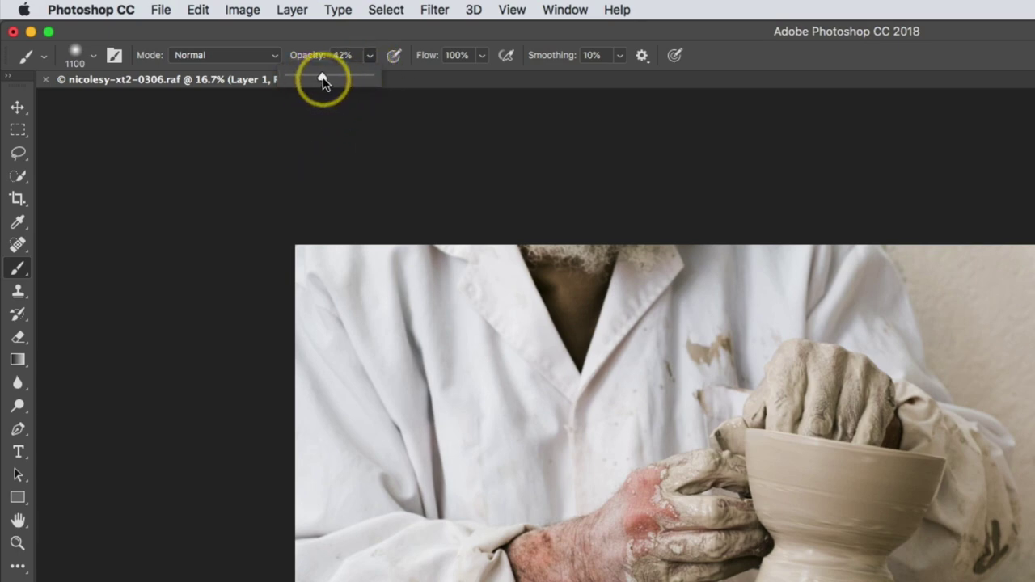
{"action": "left_click", "coordinate": [435, 84]}
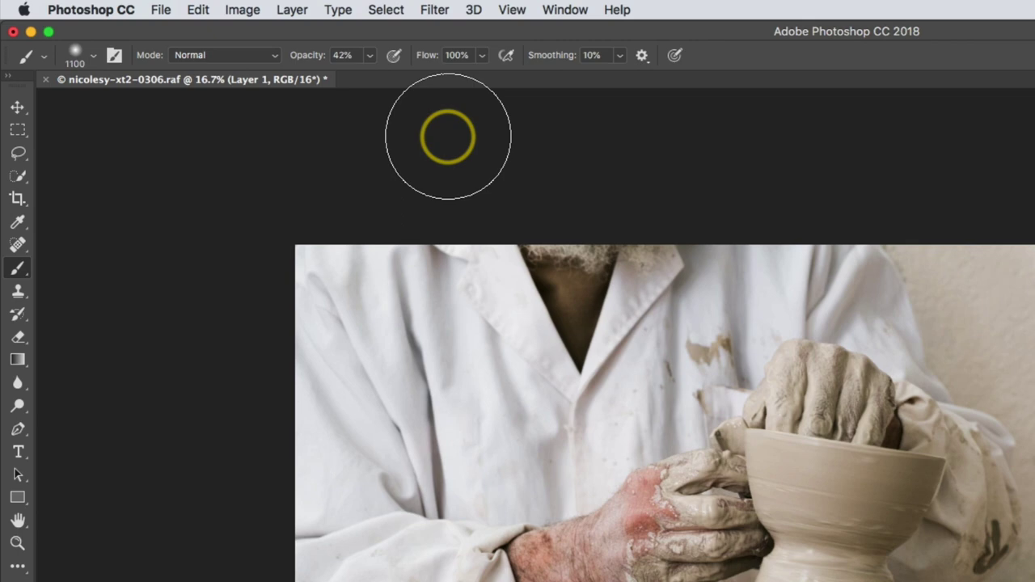
{"action": "key", "text": "1"}
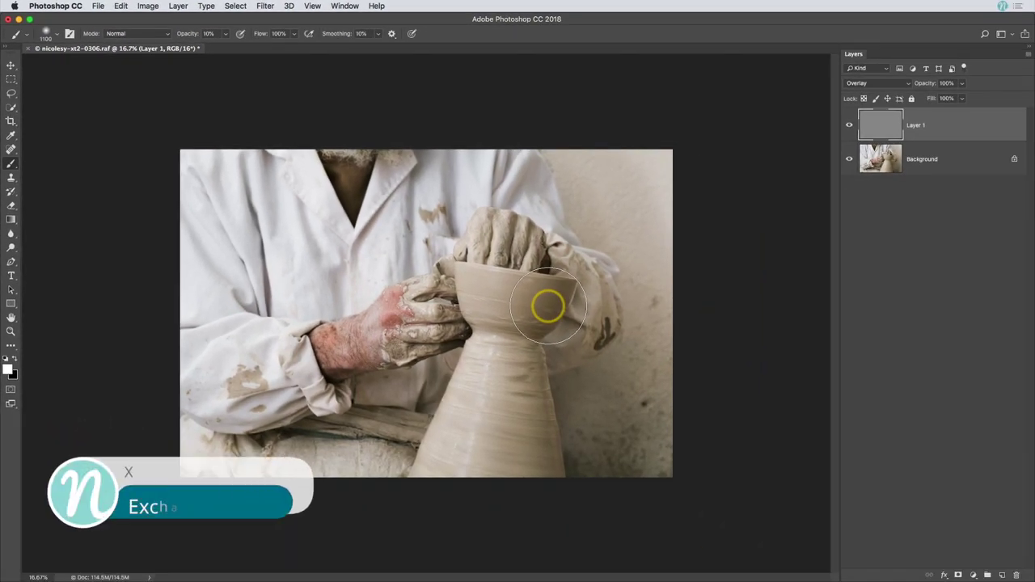
Step: Paint soft black strokes over the bowl and its neck, resizing the brush between 600 and 700
{"action": "key", "text": "x"}
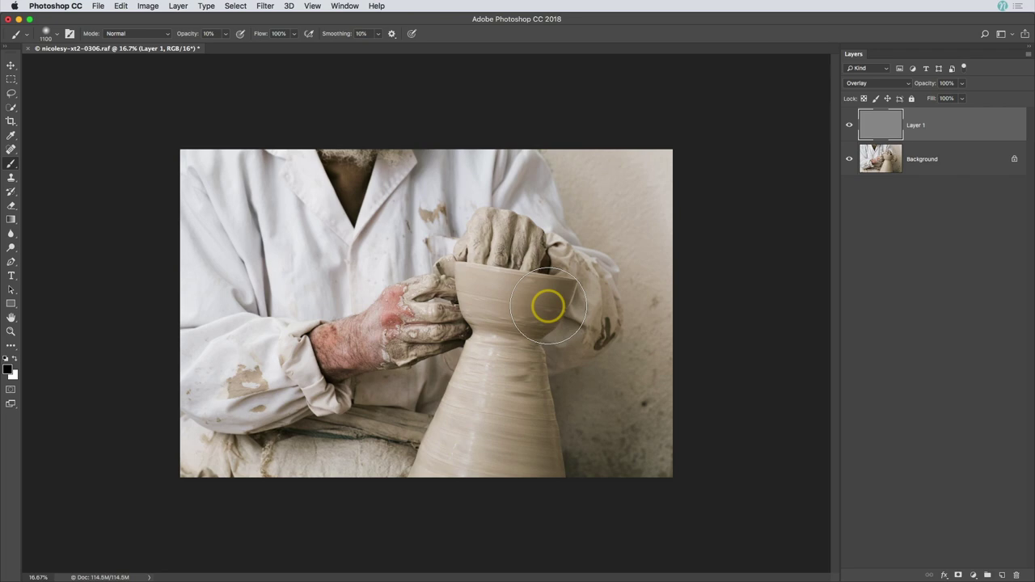
{"action": "mouse_move", "coordinate": [547, 306]}
{"action": "left_mouse_down"}
{"action": "mouse_move", "coordinate": [566, 302]}
{"action": "mouse_move", "coordinate": [544, 300]}
{"action": "left_mouse_up"}
{"action": "key", "text": "bracketleft"}
{"action": "key", "text": "bracketleft"}
{"action": "key", "text": "bracketleft"}
{"action": "key", "text": "bracketleft"}
{"action": "key", "text": "bracketleft"}
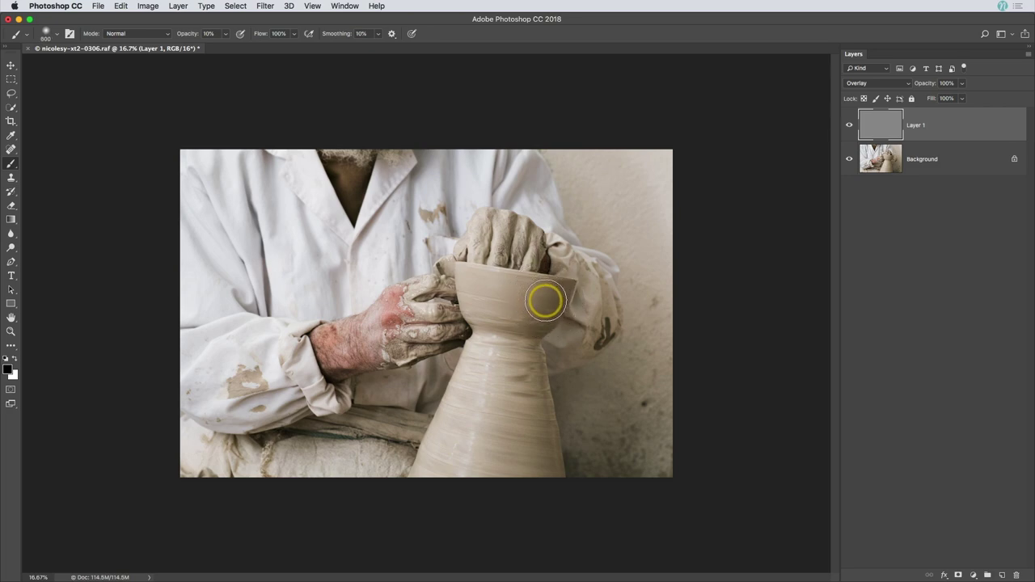
{"action": "mouse_move", "coordinate": [545, 302]}
{"action": "left_mouse_down"}
{"action": "mouse_move", "coordinate": [566, 338]}
{"action": "mouse_move", "coordinate": [551, 294]}
{"action": "mouse_move", "coordinate": [529, 338]}
{"action": "mouse_move", "coordinate": [547, 476]}
{"action": "mouse_move", "coordinate": [526, 338]}
{"action": "mouse_move", "coordinate": [553, 293]}
{"action": "mouse_move", "coordinate": [532, 323]}
{"action": "mouse_move", "coordinate": [524, 462]}
{"action": "mouse_move", "coordinate": [507, 438]}
{"action": "mouse_move", "coordinate": [503, 399]}
{"action": "mouse_move", "coordinate": [519, 320]}
{"action": "mouse_move", "coordinate": [544, 289]}
{"action": "mouse_move", "coordinate": [517, 403]}
{"action": "mouse_move", "coordinate": [532, 474]}
{"action": "mouse_move", "coordinate": [572, 497]}
{"action": "mouse_move", "coordinate": [554, 518]}
{"action": "mouse_move", "coordinate": [546, 488]}
{"action": "mouse_move", "coordinate": [408, 374]}
{"action": "mouse_move", "coordinate": [361, 349]}
{"action": "mouse_move", "coordinate": [350, 372]}
{"action": "mouse_move", "coordinate": [321, 368]}
{"action": "mouse_move", "coordinate": [409, 340]}
{"action": "mouse_move", "coordinate": [433, 343]}
{"action": "mouse_move", "coordinate": [532, 230]}
{"action": "mouse_move", "coordinate": [583, 316]}
{"action": "mouse_move", "coordinate": [588, 289]}
{"action": "mouse_move", "coordinate": [597, 328]}
{"action": "mouse_move", "coordinate": [495, 304]}
{"action": "mouse_move", "coordinate": [429, 350]}
{"action": "mouse_move", "coordinate": [343, 376]}
{"action": "mouse_move", "coordinate": [330, 352]}
{"action": "mouse_move", "coordinate": [296, 346]}
{"action": "mouse_move", "coordinate": [339, 433]}
{"action": "mouse_move", "coordinate": [263, 439]}
{"action": "mouse_move", "coordinate": [377, 432]}
{"action": "mouse_move", "coordinate": [301, 405]}
{"action": "mouse_move", "coordinate": [250, 412]}
{"action": "mouse_move", "coordinate": [257, 152]}
{"action": "mouse_move", "coordinate": [226, 157]}
{"action": "mouse_move", "coordinate": [238, 159]}
{"action": "mouse_move", "coordinate": [202, 323]}
{"action": "mouse_move", "coordinate": [208, 191]}
{"action": "mouse_move", "coordinate": [275, 151]}
{"action": "mouse_move", "coordinate": [346, 128]}
{"action": "mouse_move", "coordinate": [620, 130]}
{"action": "mouse_move", "coordinate": [636, 513]}
{"action": "mouse_move", "coordinate": [642, 162]}
{"action": "mouse_move", "coordinate": [345, 122]}
{"action": "mouse_move", "coordinate": [236, 203]}
{"action": "mouse_move", "coordinate": [231, 358]}
{"action": "mouse_move", "coordinate": [266, 478]}
{"action": "mouse_move", "coordinate": [205, 209]}
{"action": "mouse_move", "coordinate": [266, 150]}
{"action": "mouse_move", "coordinate": [312, 161]}
{"action": "mouse_move", "coordinate": [238, 238]}
{"action": "mouse_move", "coordinate": [245, 409]}
{"action": "left_mouse_up"}
{"action": "key", "text": "bracketright"}
{"action": "key", "text": "bracketright"}
{"action": "key", "text": "bracketright"}
{"action": "key", "text": "bracketright"}
{"action": "key", "text": "bracketright"}
{"action": "key", "text": "bracketright"}
{"action": "key", "text": "bracketright"}
{"action": "key", "text": "bracketright"}
{"action": "key", "text": "bracketright"}
{"action": "key", "text": "bracketright"}
{"action": "key", "text": "bracketright"}
{"action": "key", "text": "bracketright"}
{"action": "key", "text": "bracketright"}
{"action": "key", "text": "bracketright"}
{"action": "key", "text": "bracketright"}
{"action": "key", "text": "bracketright"}
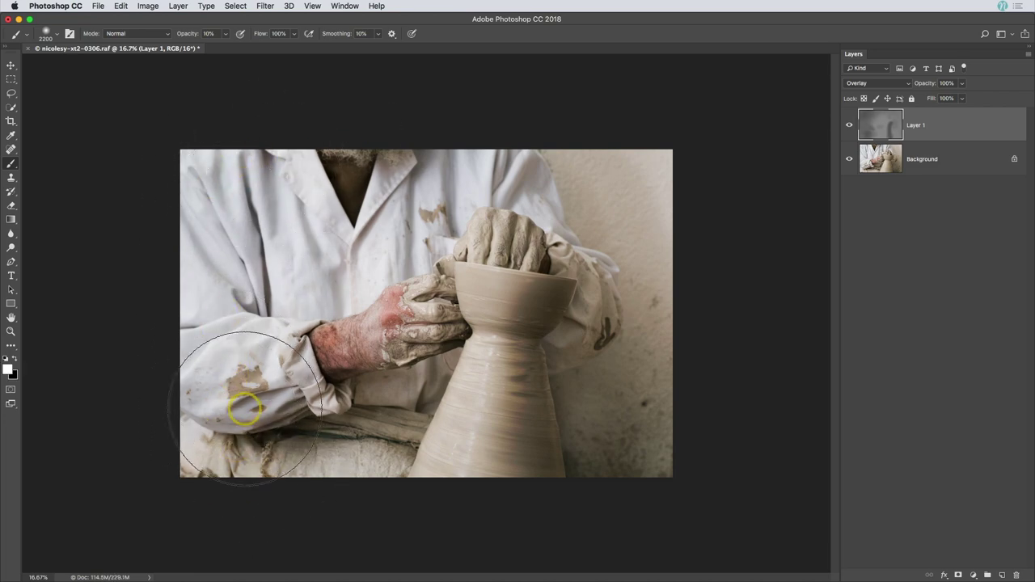
Step: Brush white from the sleeve onto the red hand, then shrink the brush from 1700 to 600
{"action": "mouse_move", "coordinate": [245, 410]}
{"action": "left_mouse_down"}
{"action": "mouse_move", "coordinate": [290, 421]}
{"action": "mouse_move", "coordinate": [382, 332]}
{"action": "left_mouse_up"}
{"action": "mouse_move", "coordinate": [375, 326]}
{"action": "left_mouse_down"}
{"action": "mouse_move", "coordinate": [469, 229]}
{"action": "mouse_move", "coordinate": [464, 252]}
{"action": "mouse_move", "coordinate": [446, 190]}
{"action": "mouse_move", "coordinate": [564, 217]}
{"action": "mouse_move", "coordinate": [433, 187]}
{"action": "mouse_move", "coordinate": [427, 241]}
{"action": "mouse_move", "coordinate": [430, 192]}
{"action": "mouse_move", "coordinate": [362, 287]}
{"action": "mouse_move", "coordinate": [272, 198]}
{"action": "mouse_move", "coordinate": [240, 200]}
{"action": "mouse_move", "coordinate": [244, 192]}
{"action": "mouse_move", "coordinate": [271, 288]}
{"action": "mouse_move", "coordinate": [308, 177]}
{"action": "mouse_move", "coordinate": [382, 172]}
{"action": "mouse_move", "coordinate": [365, 246]}
{"action": "left_mouse_up"}
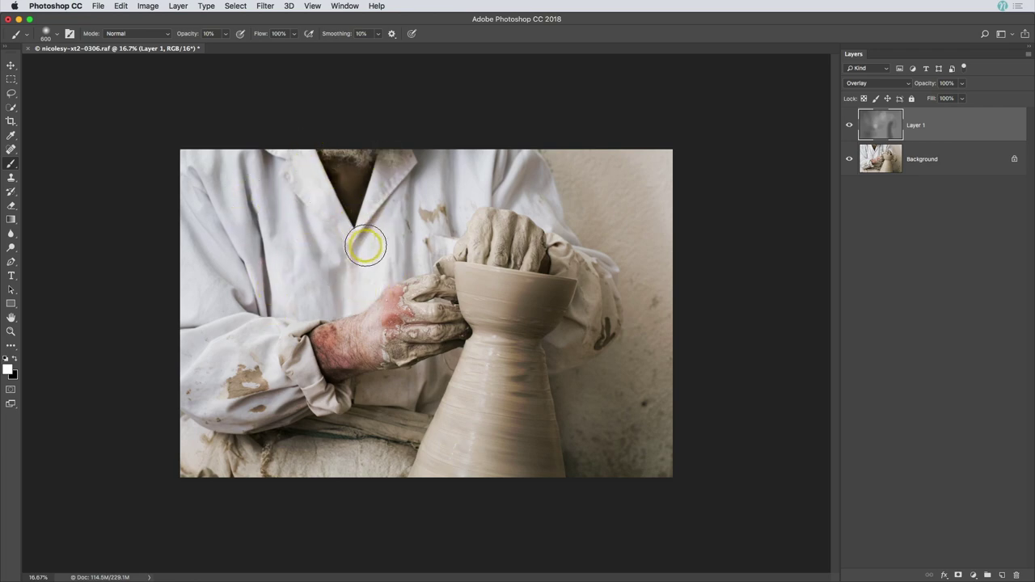
{"action": "left_click", "coordinate": [849, 127]}
{"action": "left_click", "coordinate": [849, 127]}
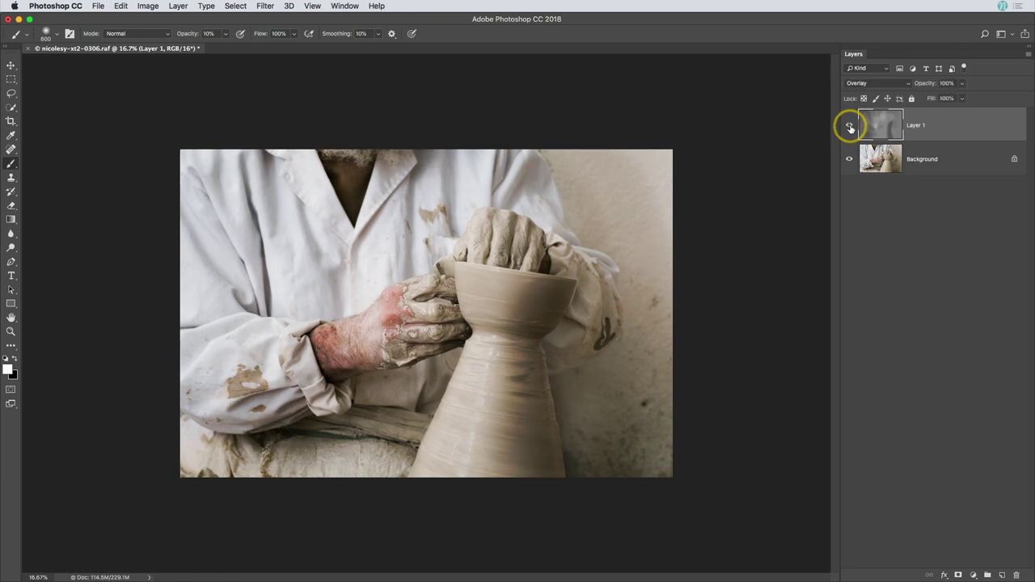
{"action": "left_click", "coordinate": [849, 127]}
{"action": "left_click", "coordinate": [849, 127]}
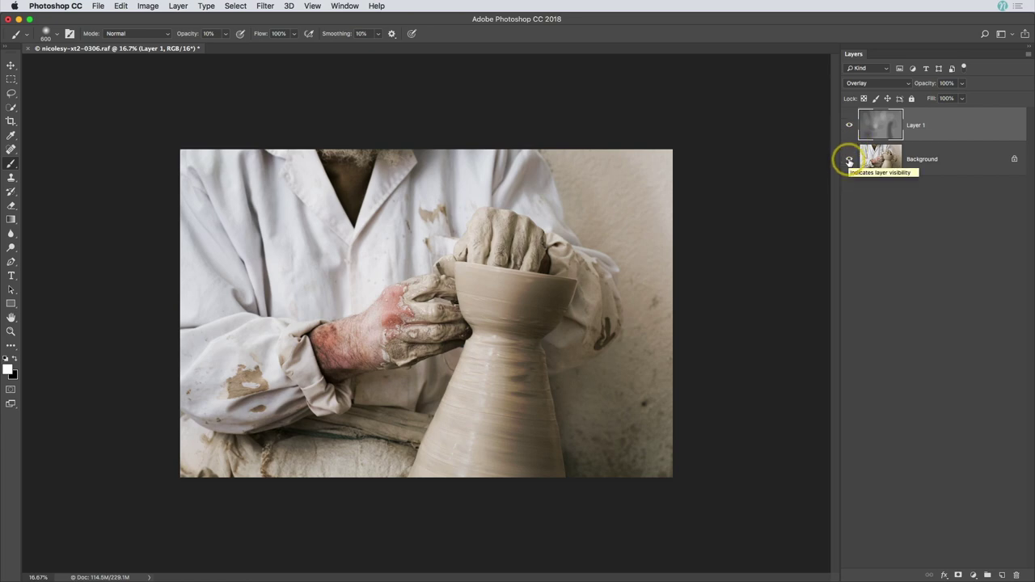
{"action": "left_click", "coordinate": [849, 161]}
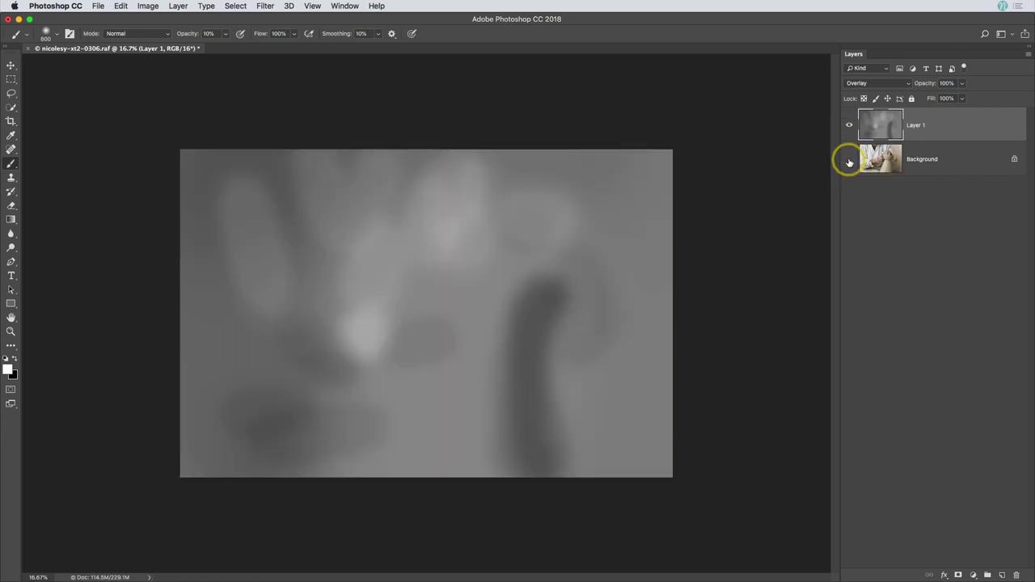
{"action": "left_click", "coordinate": [849, 162]}
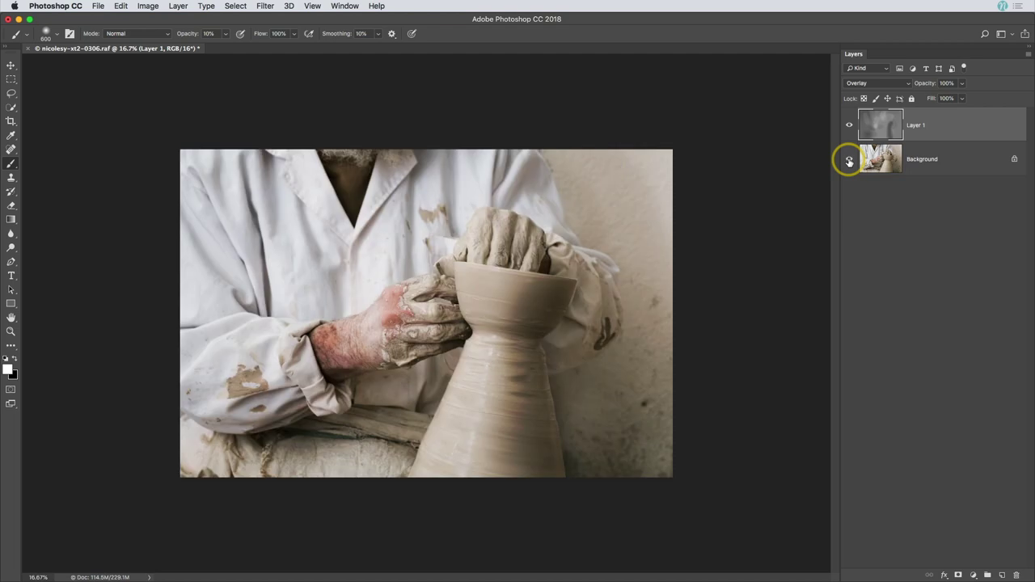